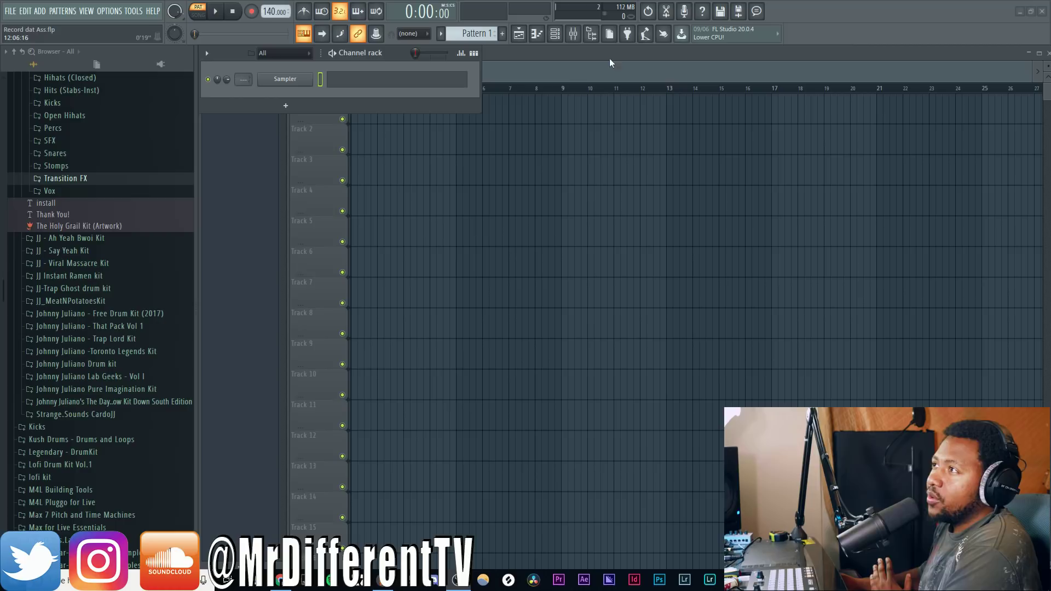
- Open the mixer, select Insert 1 as the microphone's channel, and bring the playlist forward
{"action": "left_click", "coordinate": [571, 38]}
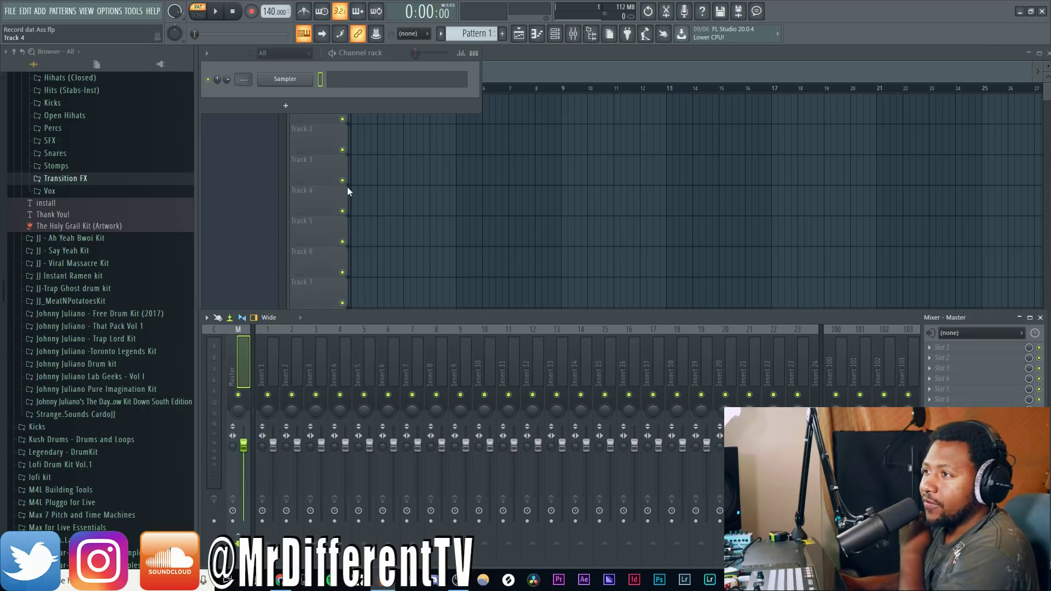
{"action": "left_click", "coordinate": [275, 347]}
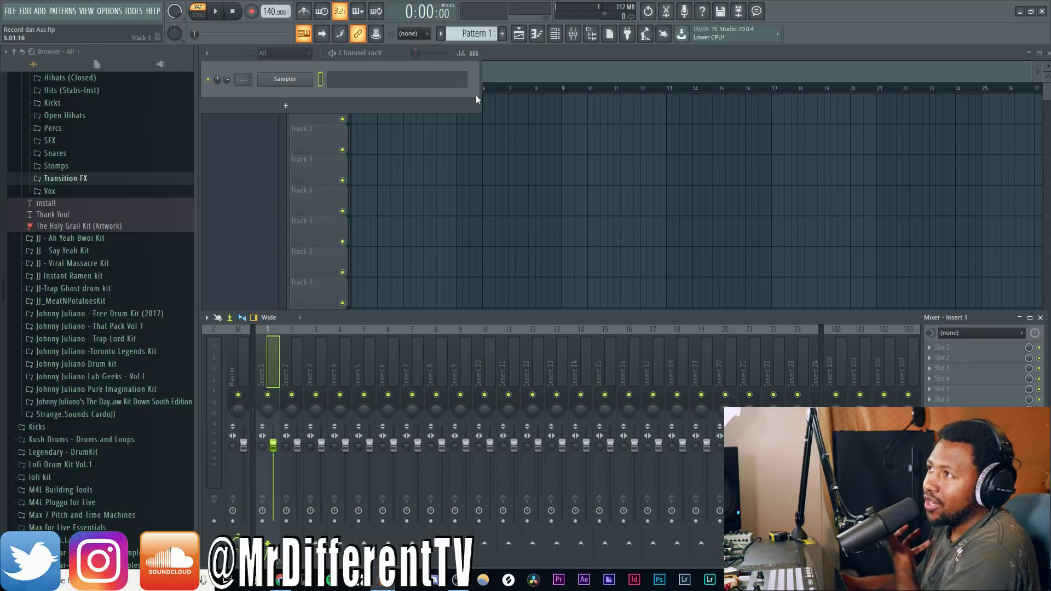
{"action": "left_click", "coordinate": [515, 58]}
- Set mixer Insert 1's audio input to Pro24DSP-003373 IP 1, close ASIO Link Pro, and mute Insert 1
{"action": "left_click", "coordinate": [574, 34]}
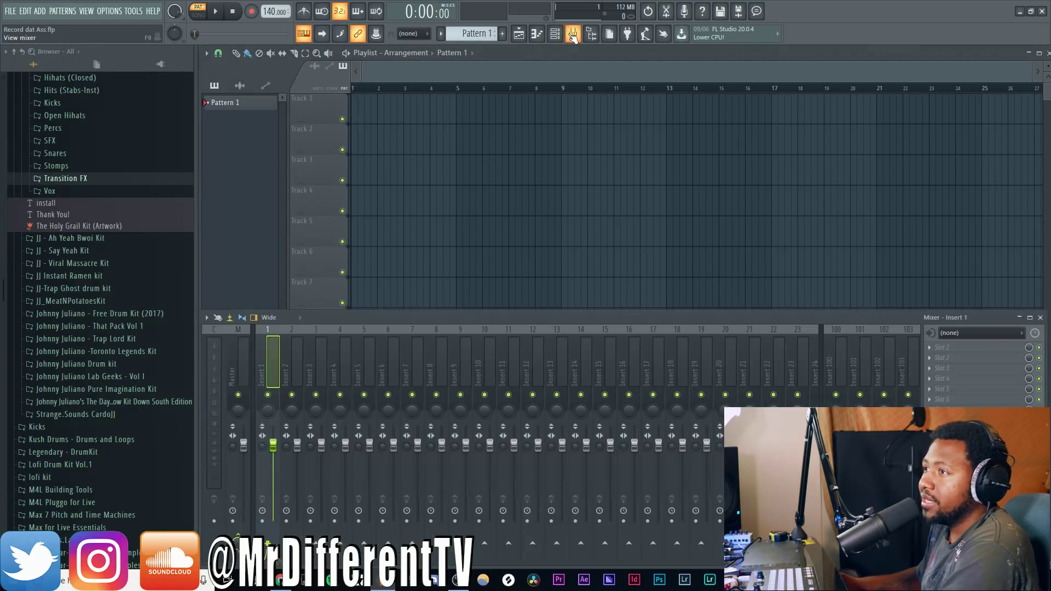
{"action": "left_click", "coordinate": [959, 333]}
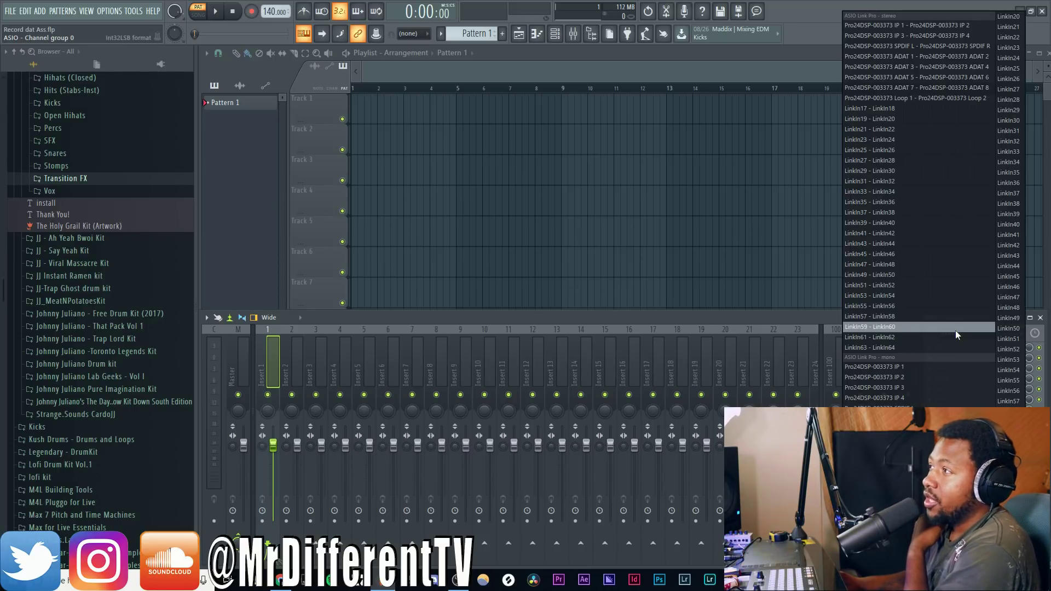
{"action": "left_click", "coordinate": [892, 366]}
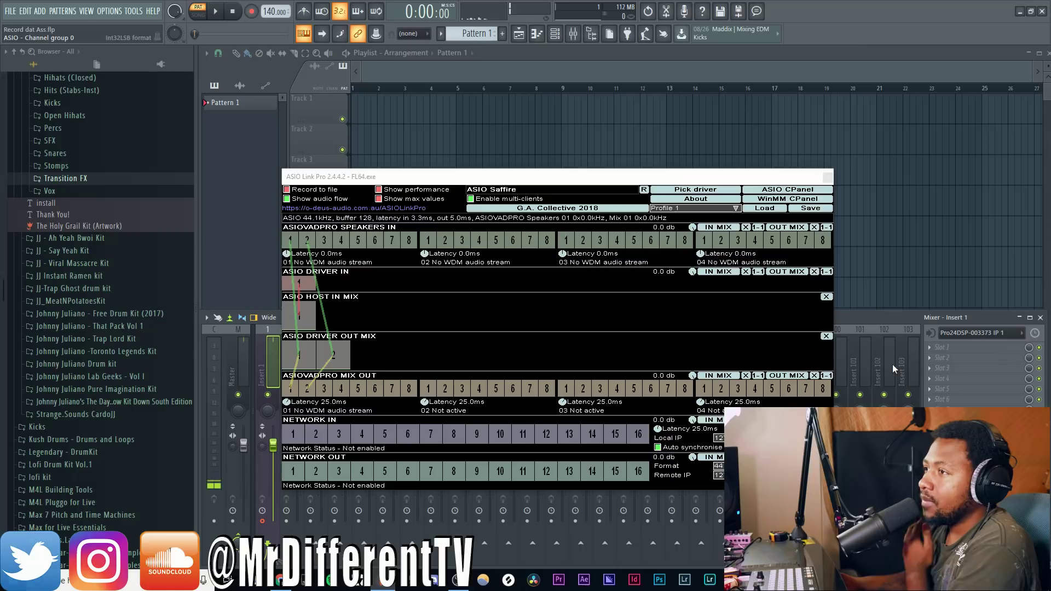
{"action": "left_click", "coordinate": [825, 174]}
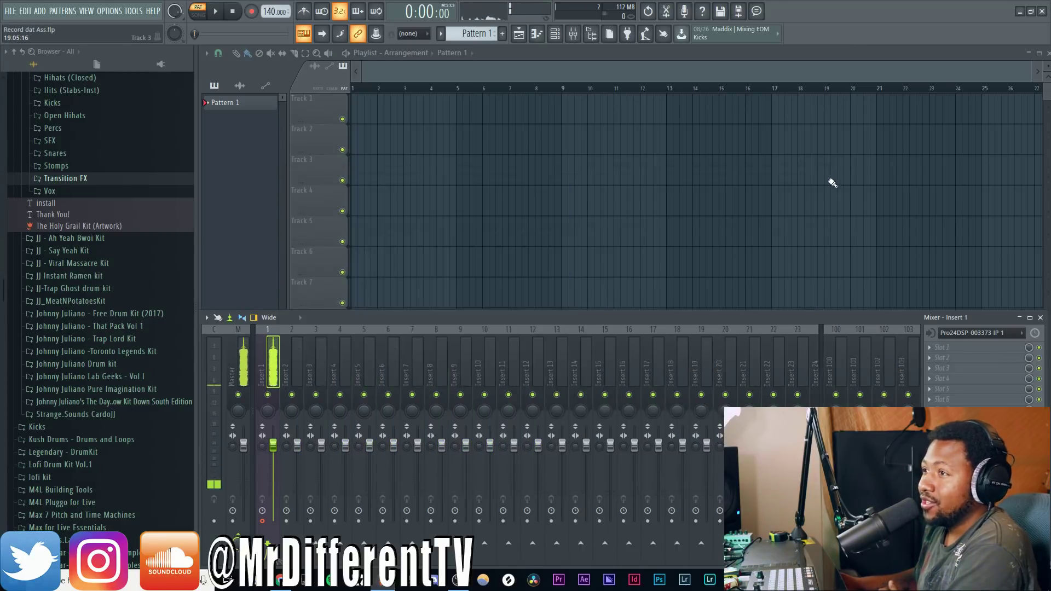
{"action": "left_click", "coordinate": [267, 395]}
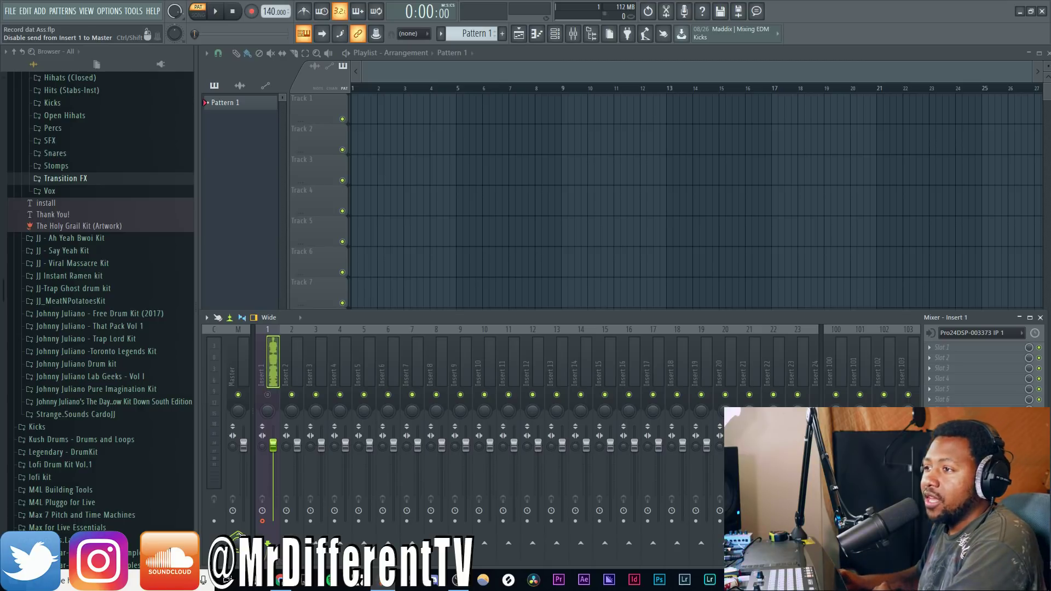
- Unmute Insert 1 and re-enable its send to the Master
{"action": "left_click", "coordinate": [268, 394]}
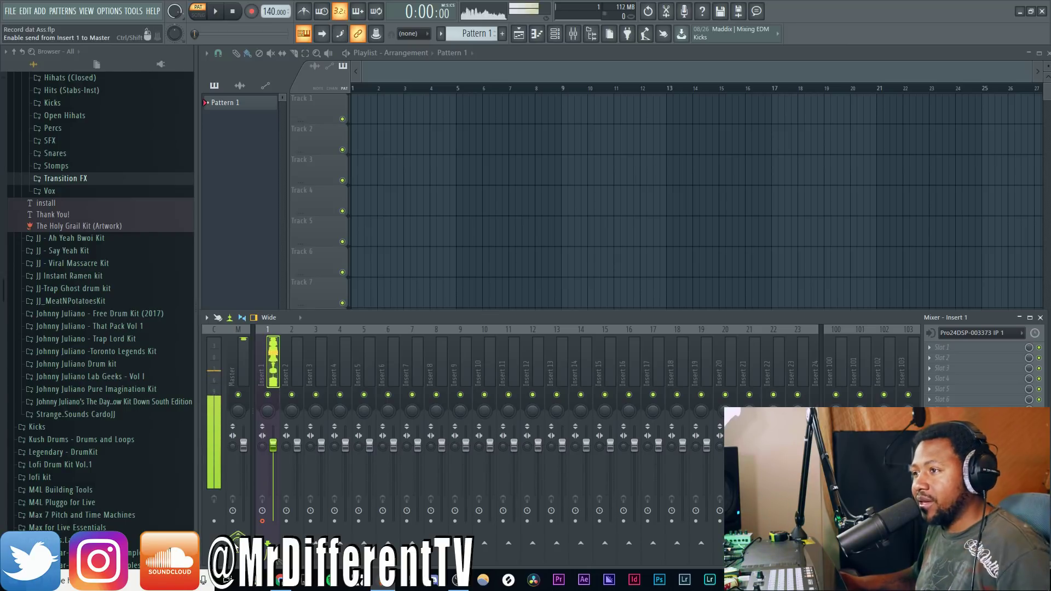
{"action": "left_click", "coordinate": [237, 537]}
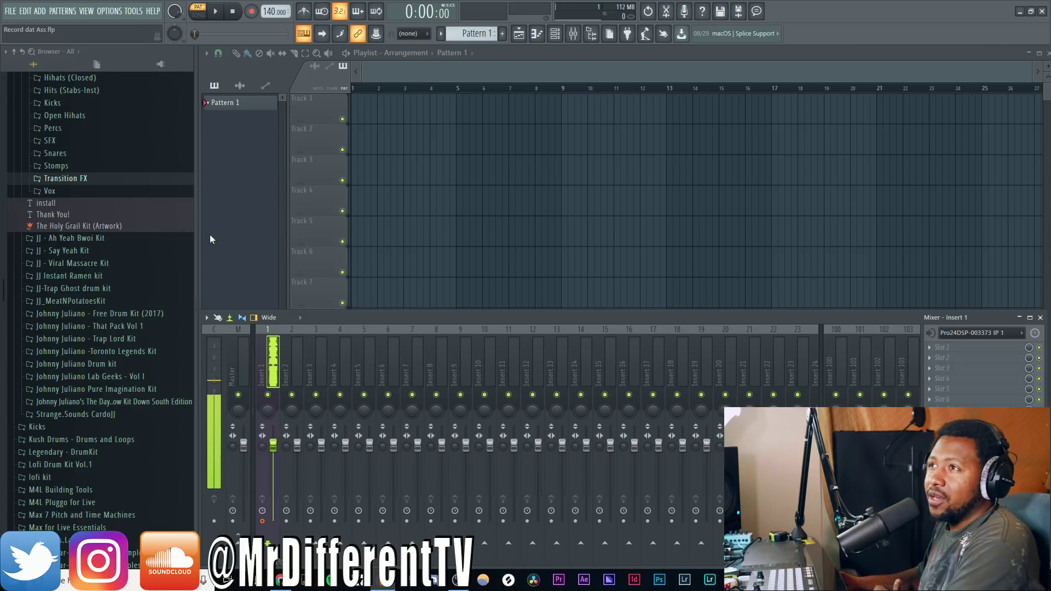
- In Saffire MixControl, raise the ASIO buffer size to 2048 samples, then close ASIO Link Pro and Audio settings
{"action": "left_click", "coordinate": [113, 12]}
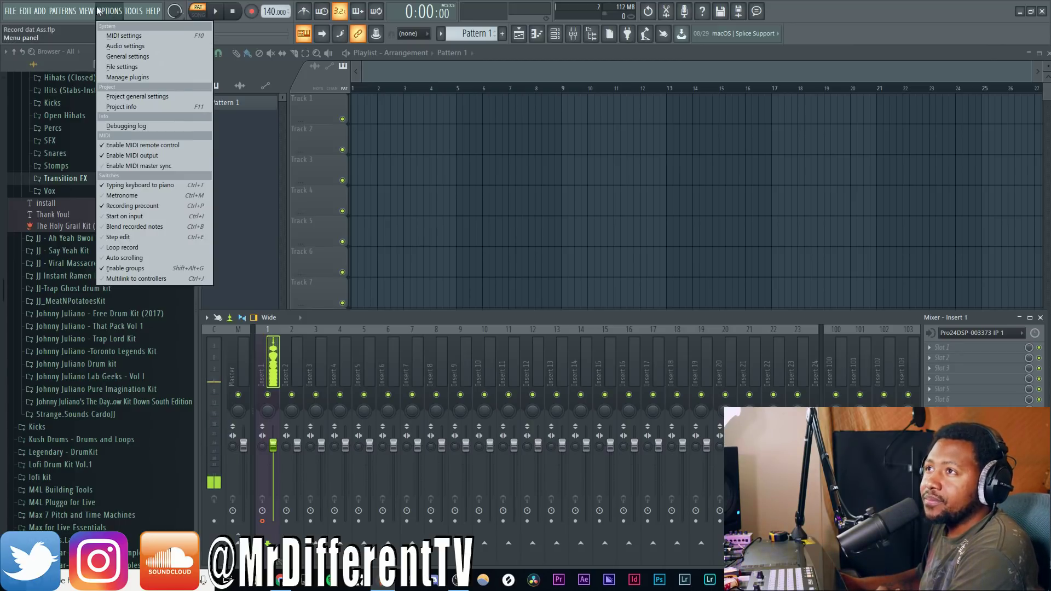
{"action": "mouse_move", "coordinate": [133, 11]}
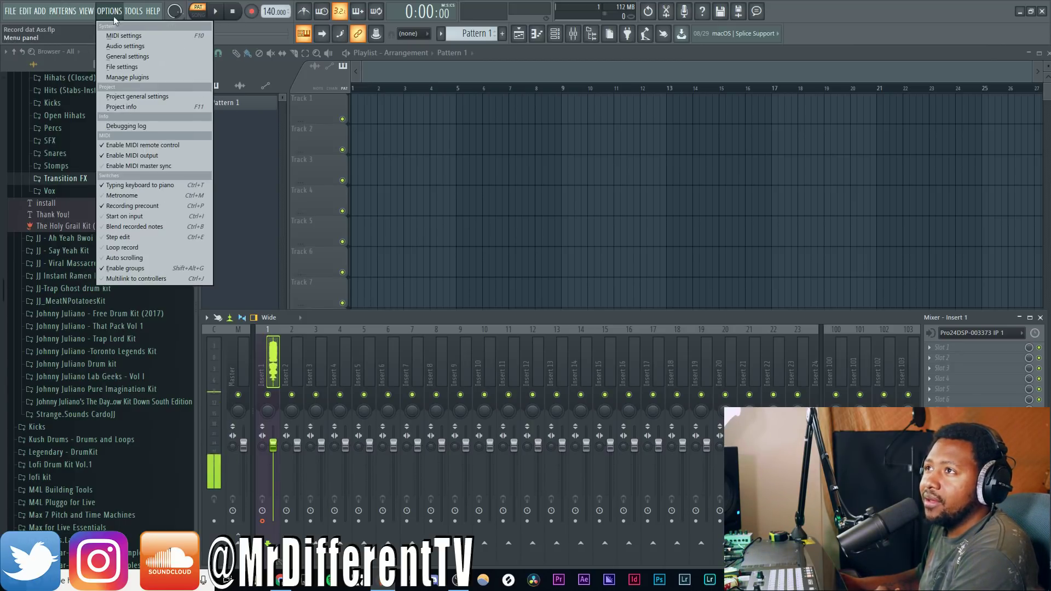
{"action": "left_click", "coordinate": [120, 42]}
{"action": "left_click", "coordinate": [430, 219]}
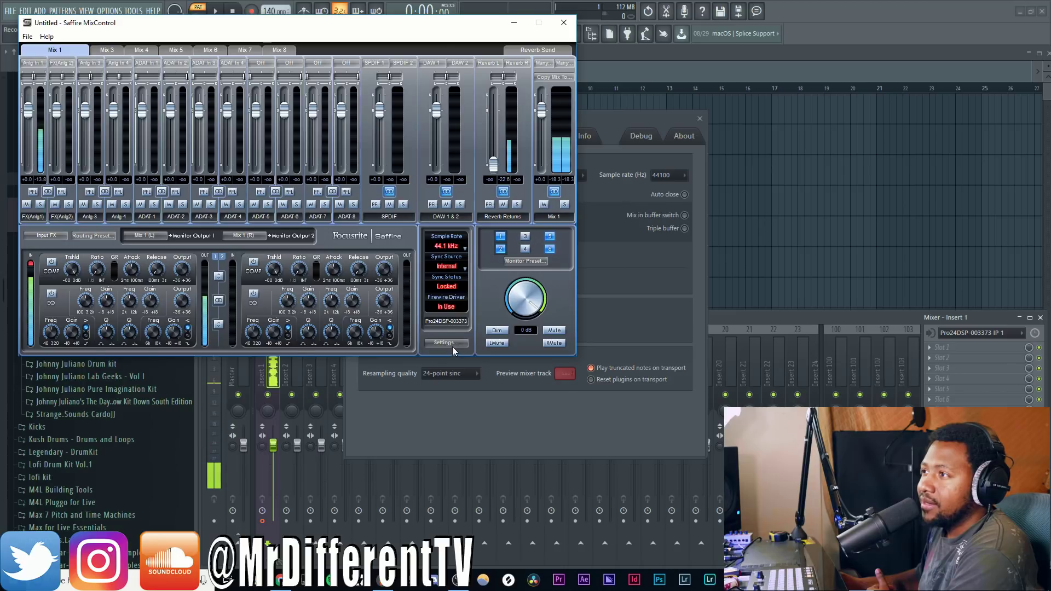
{"action": "left_click", "coordinate": [450, 345]}
{"action": "mouse_move", "coordinate": [554, 395]}
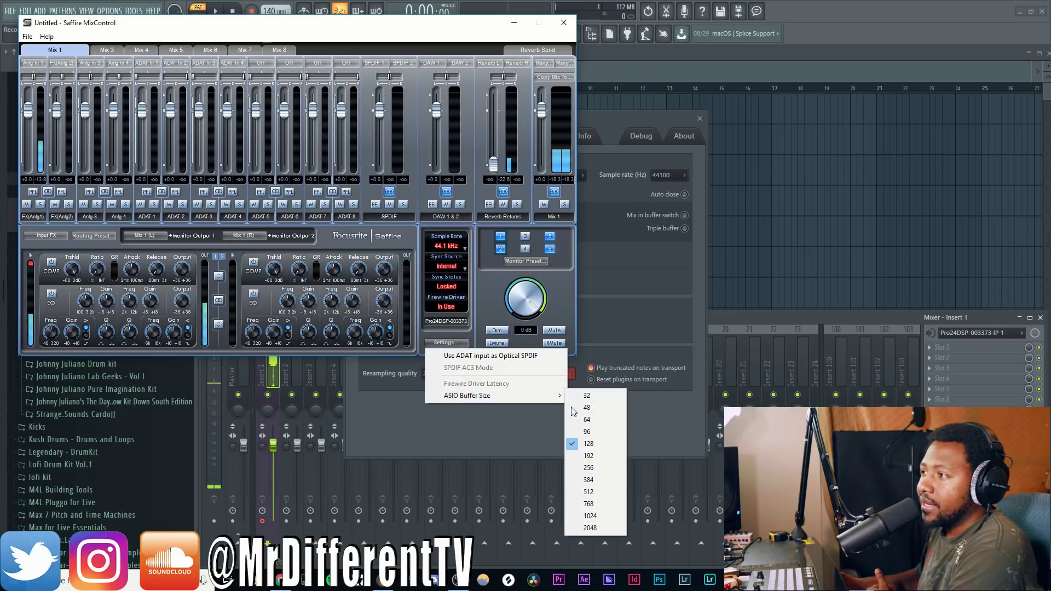
{"action": "left_click", "coordinate": [590, 528]}
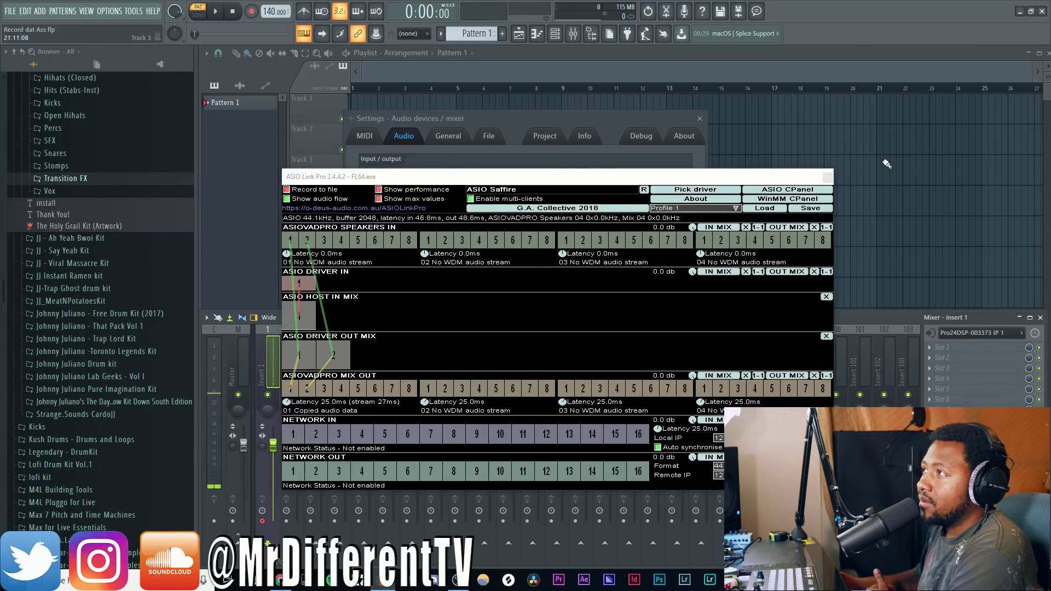
{"action": "left_click", "coordinate": [827, 178]}
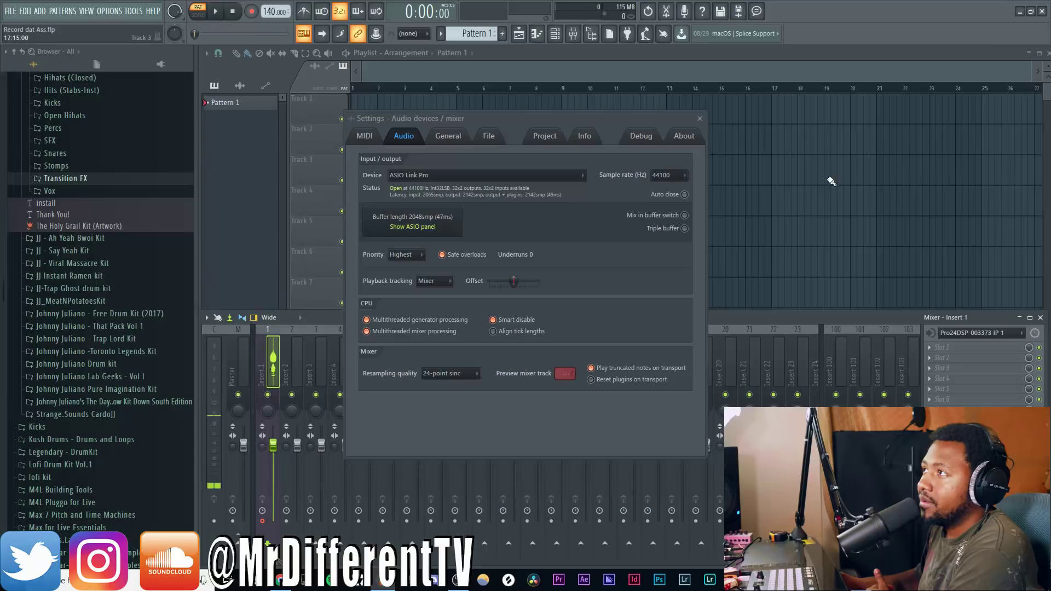
{"action": "left_click", "coordinate": [700, 118]}
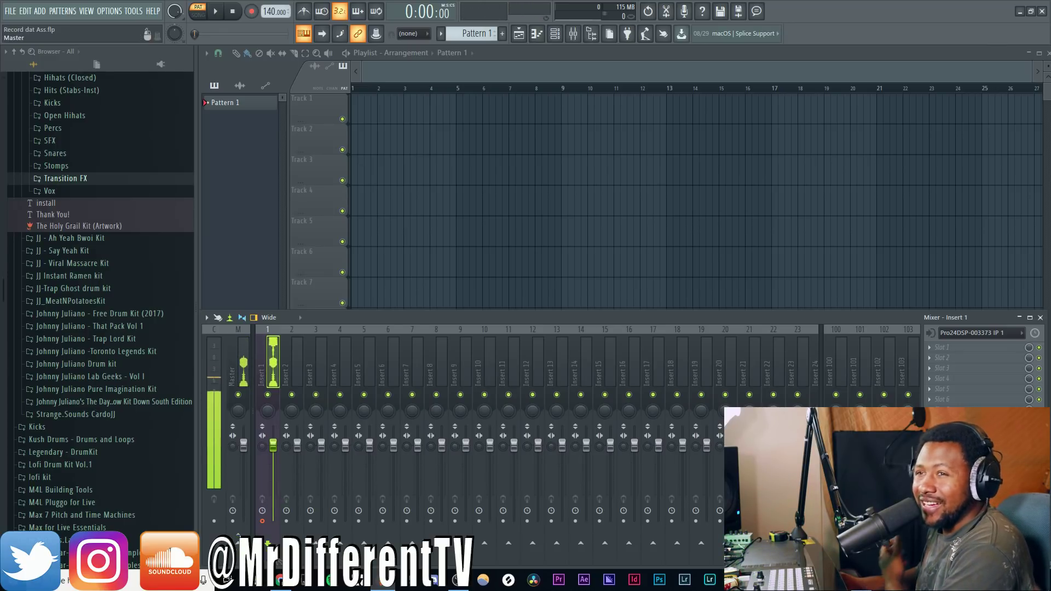
- Lower the Saffire ASIO buffer size back to 128 samples, then close MixControl and Audio settings
{"action": "left_click", "coordinate": [116, 12]}
{"action": "left_click", "coordinate": [112, 46]}
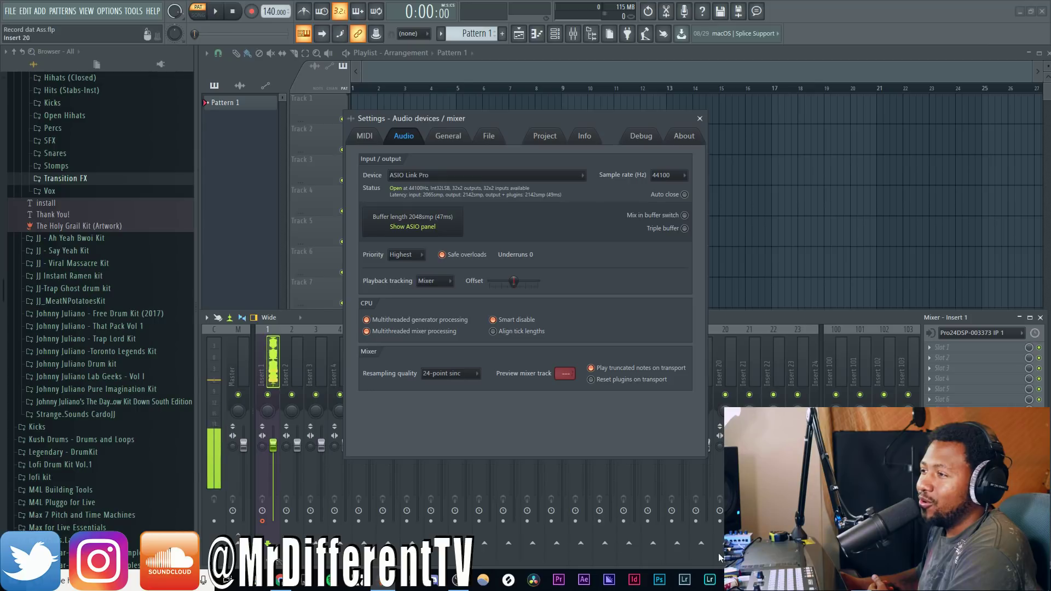
{"action": "left_click", "coordinate": [412, 227]}
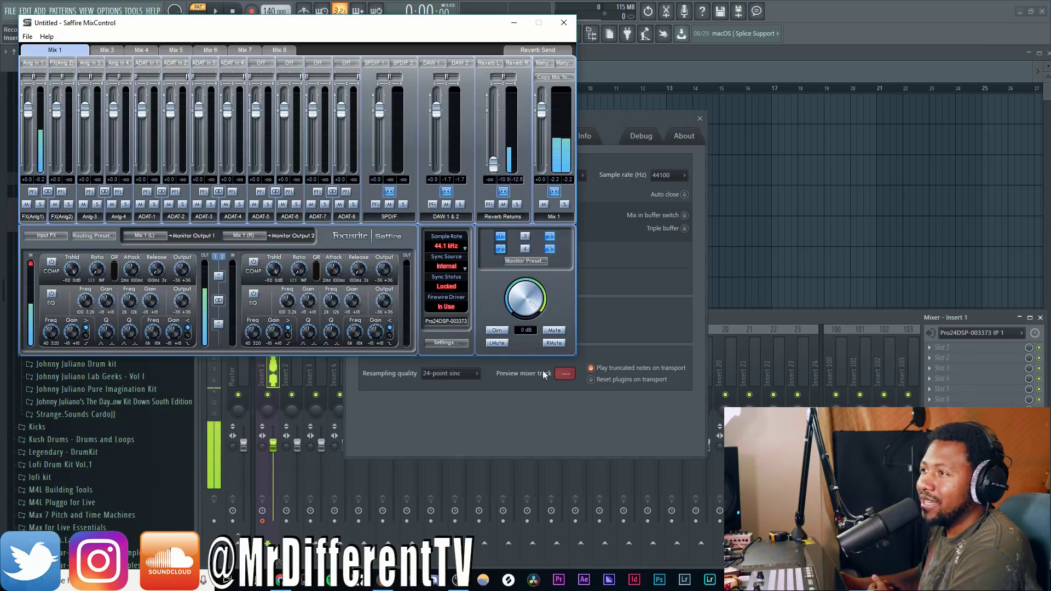
{"action": "left_click", "coordinate": [444, 342]}
{"action": "mouse_move", "coordinate": [478, 395]}
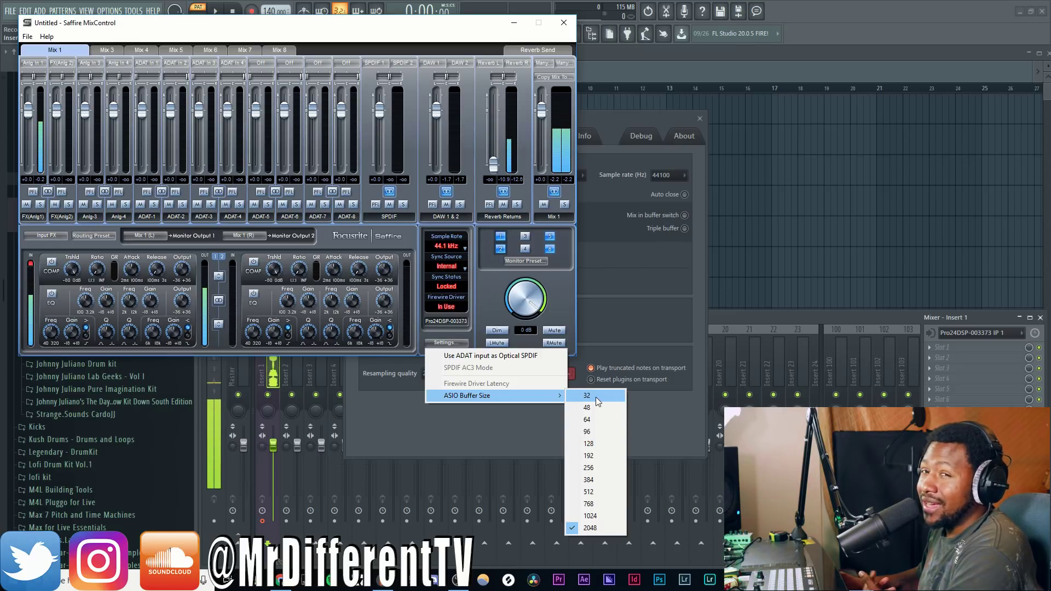
{"action": "left_click", "coordinate": [593, 443]}
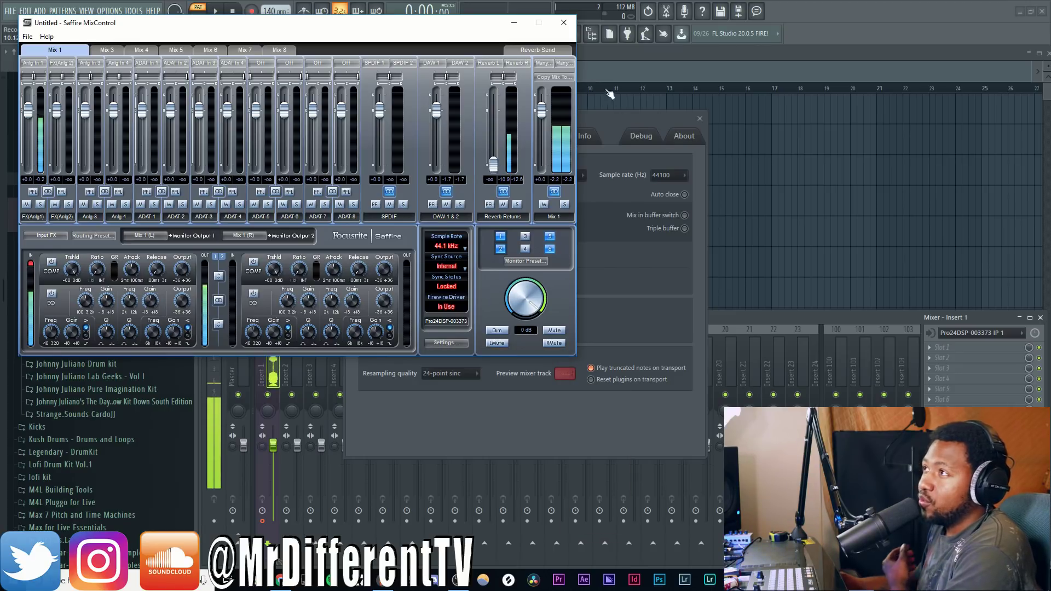
{"action": "left_click", "coordinate": [564, 22]}
{"action": "left_click", "coordinate": [699, 119]}
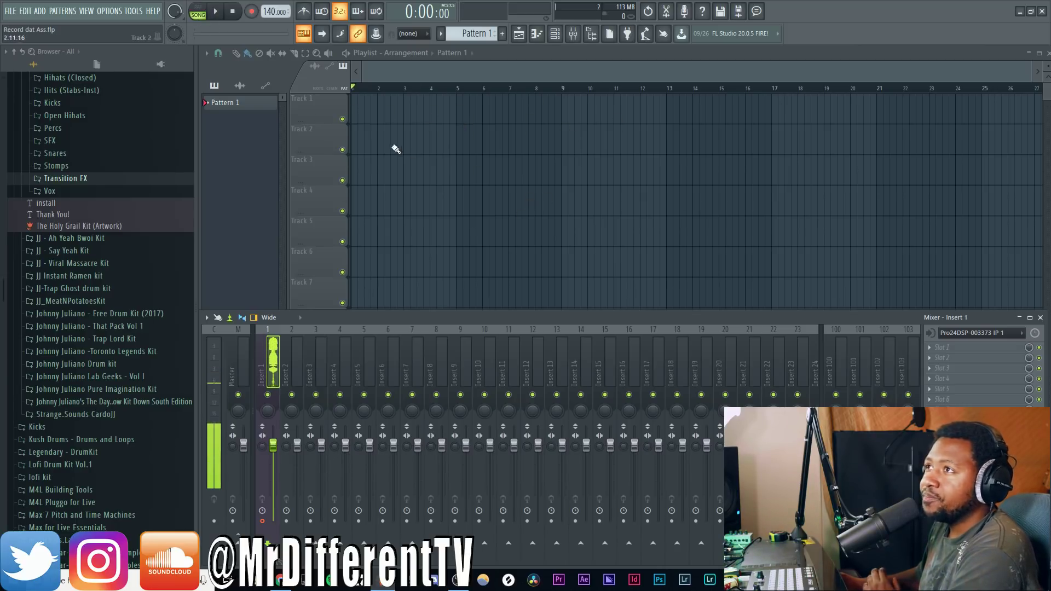
- Check the recording filter, turn off the countdown, and record the microphone onto Track 1
{"action": "right_click", "coordinate": [253, 15]}
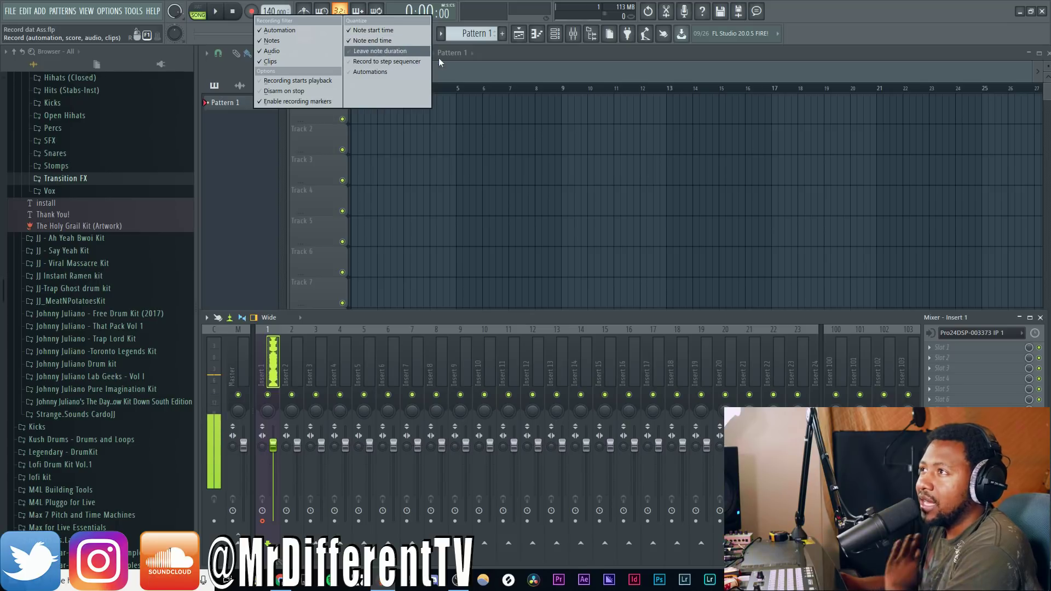
{"action": "left_click", "coordinate": [228, 38]}
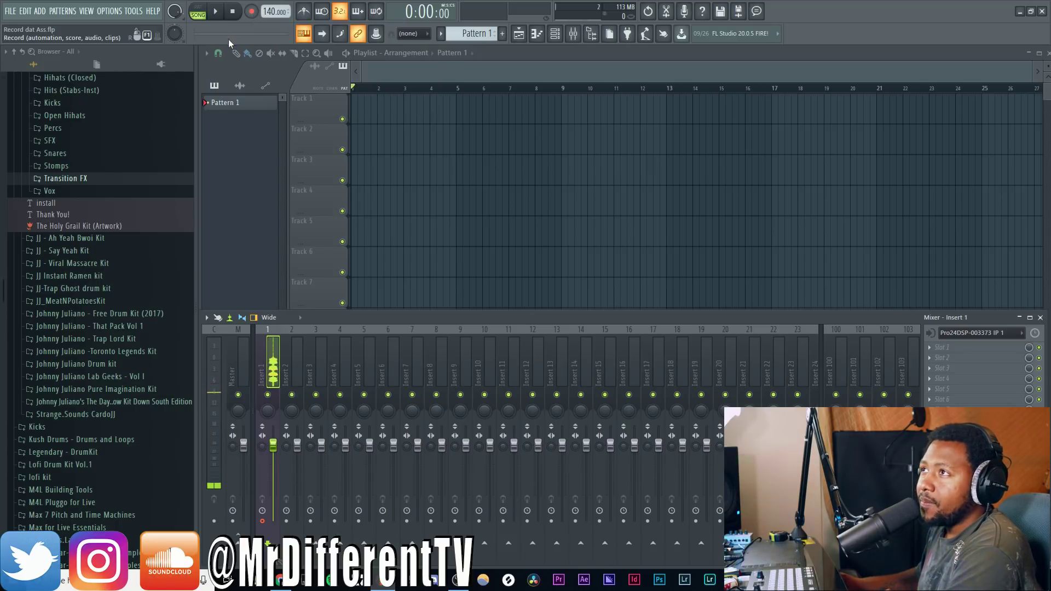
{"action": "left_click", "coordinate": [344, 16]}
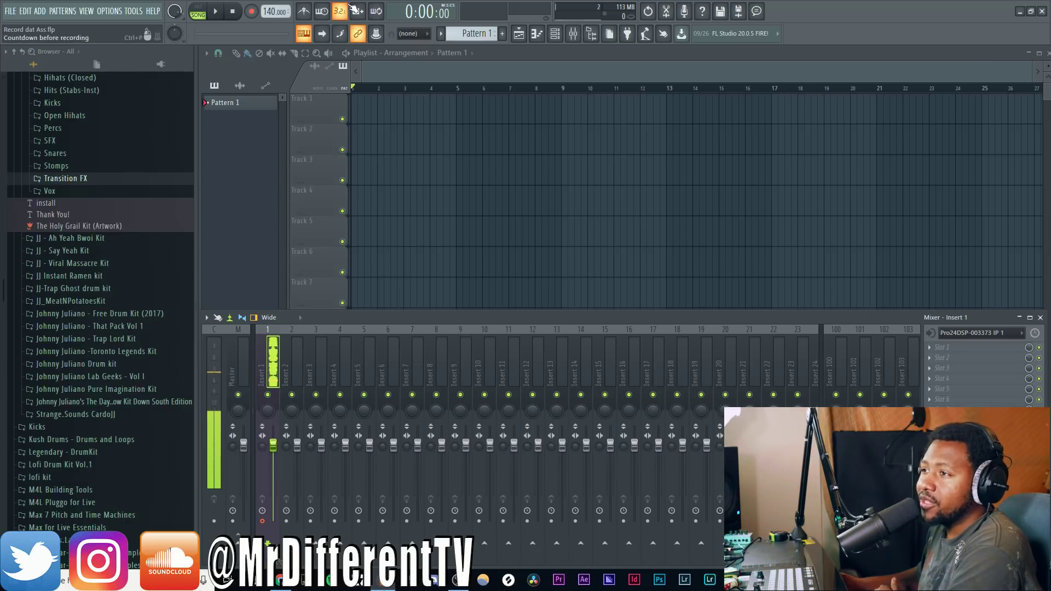
{"action": "left_click", "coordinate": [252, 12]}
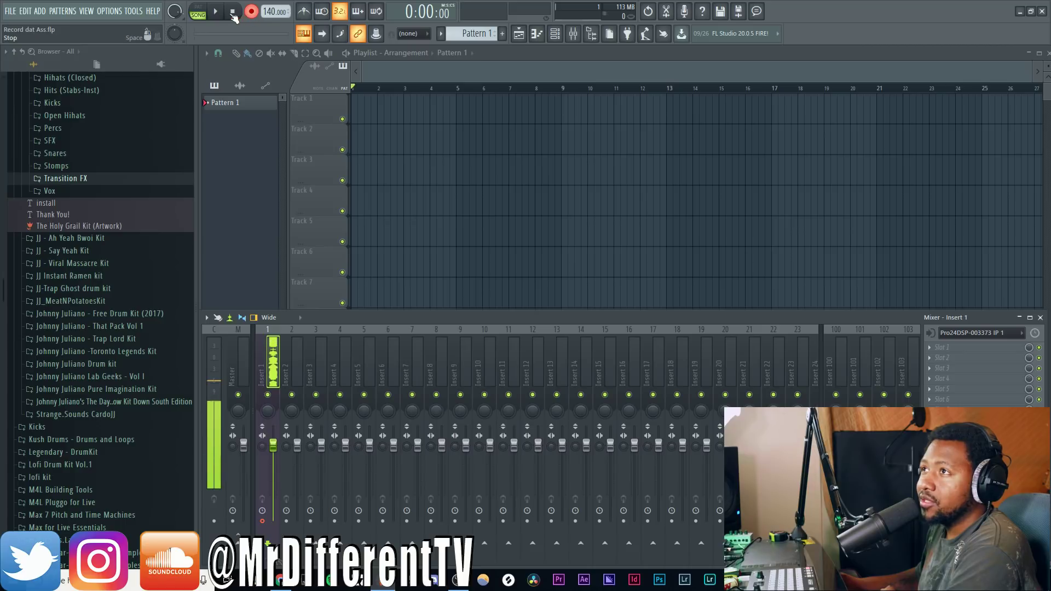
{"action": "left_click", "coordinate": [219, 14]}
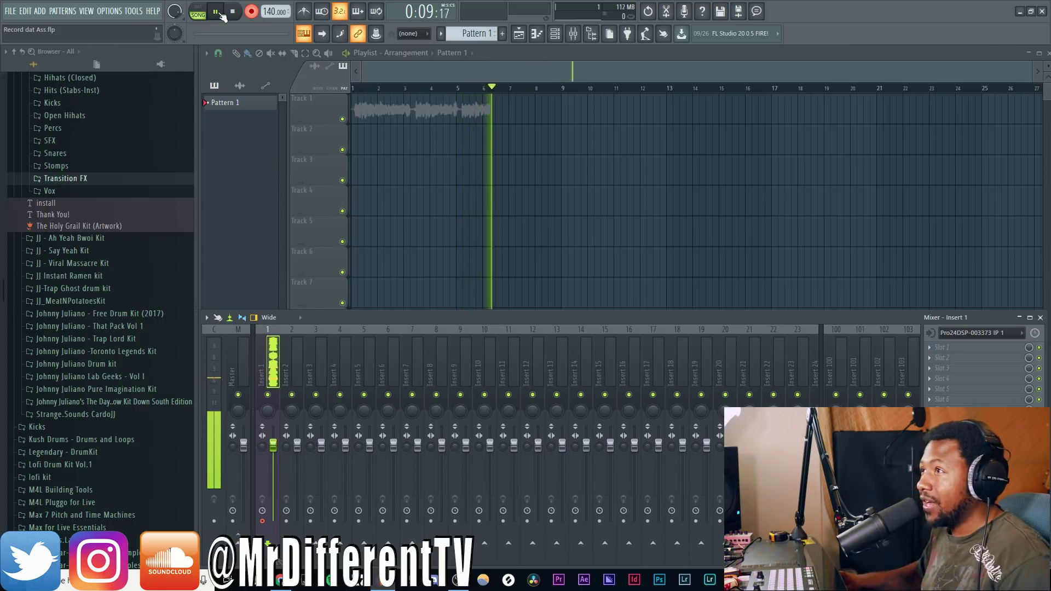
- Stop recording, play back the take, hide the mixer, and set the clip's TRACK to insert 1
{"action": "left_click", "coordinate": [232, 12]}
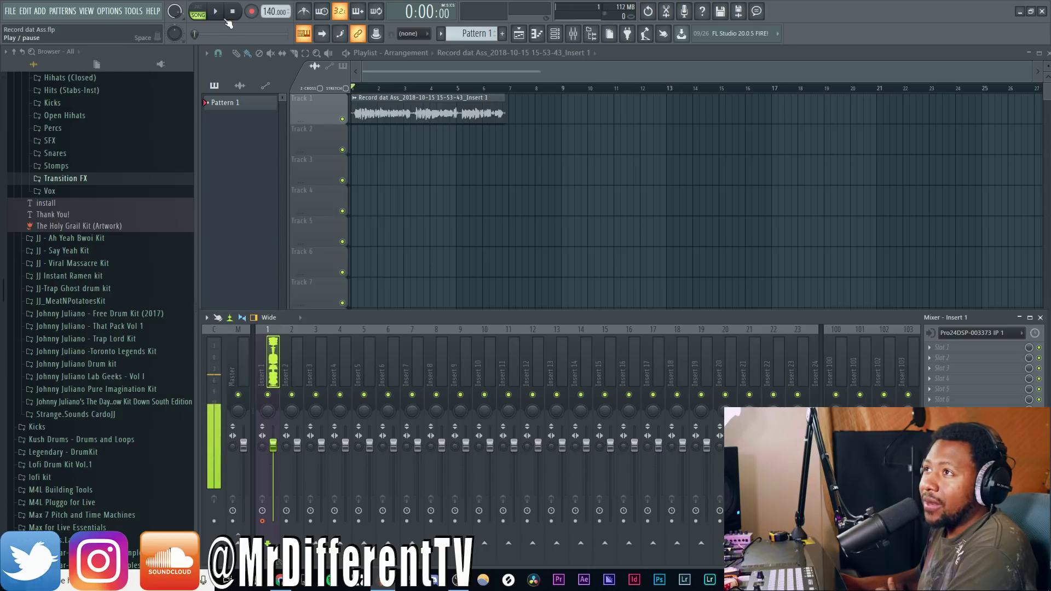
{"action": "key", "text": "space"}
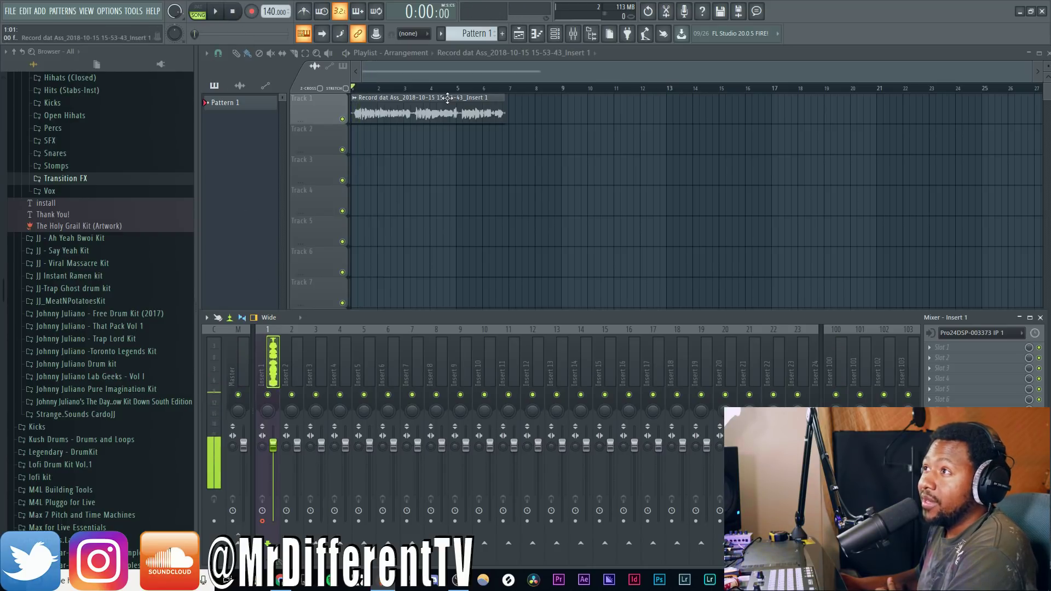
{"action": "key", "text": "F9"}
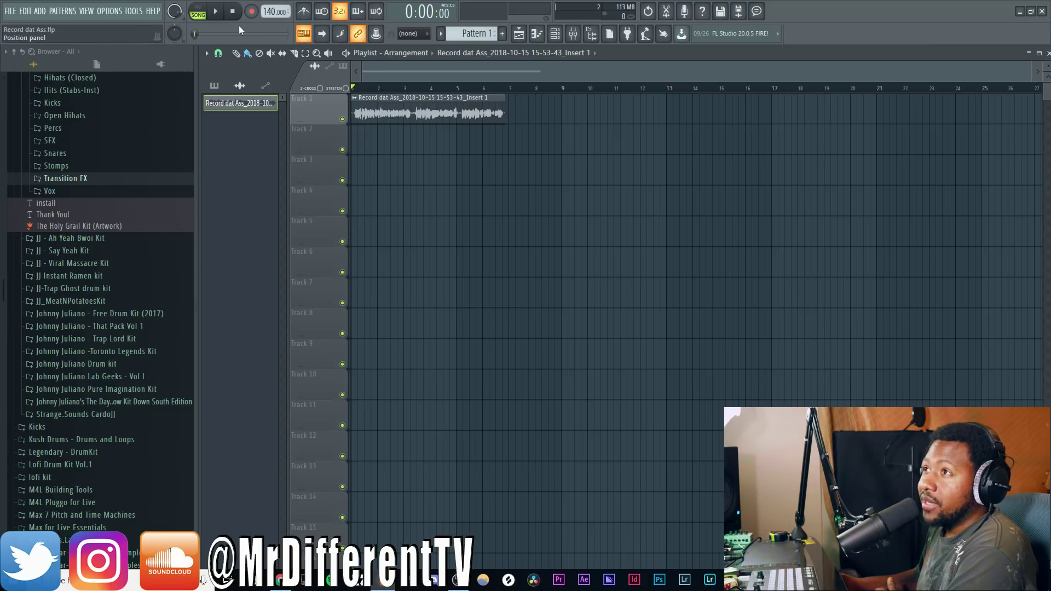
{"action": "double_click", "coordinate": [405, 110]}
{"action": "left_click_drag", "start_coordinate": [538, 170], "coordinate": [543, 178]}
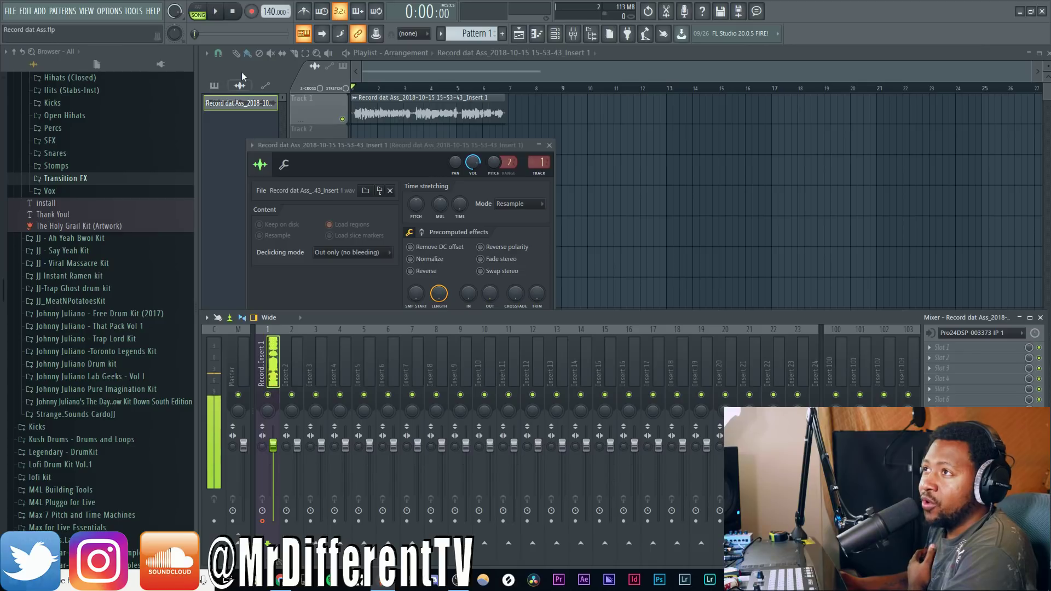
- Play the take, set Insert 1's audio input to (none), and play the take again
{"action": "left_click", "coordinate": [218, 13]}
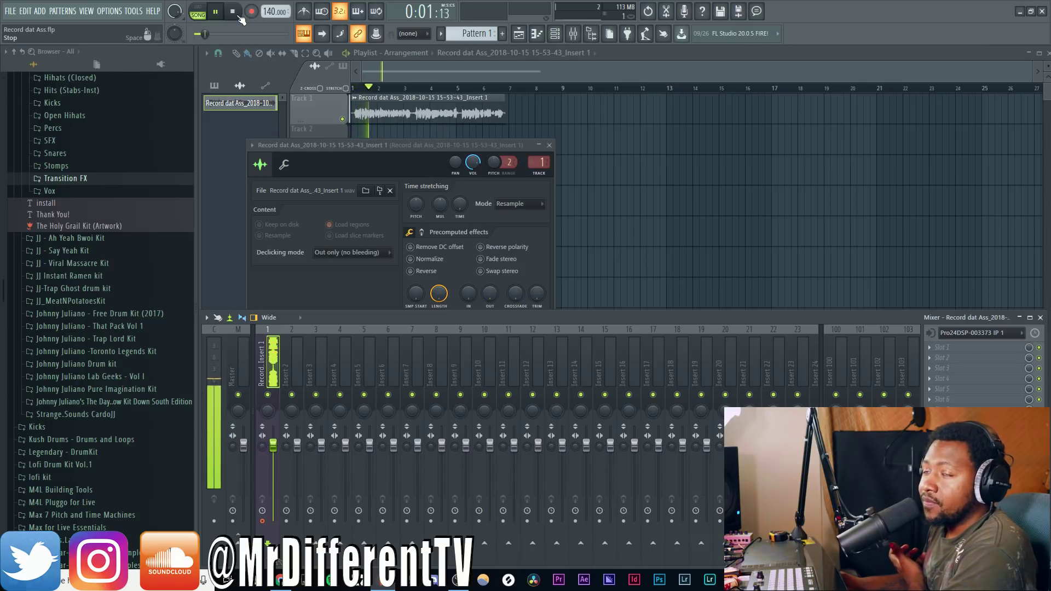
{"action": "left_click", "coordinate": [235, 13]}
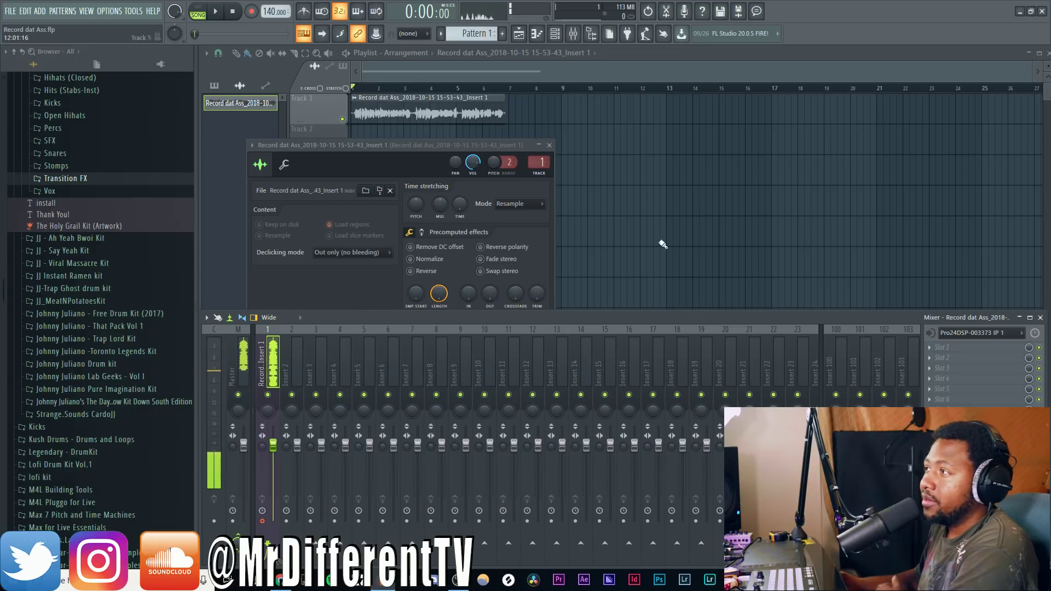
{"action": "left_click", "coordinate": [1000, 332]}
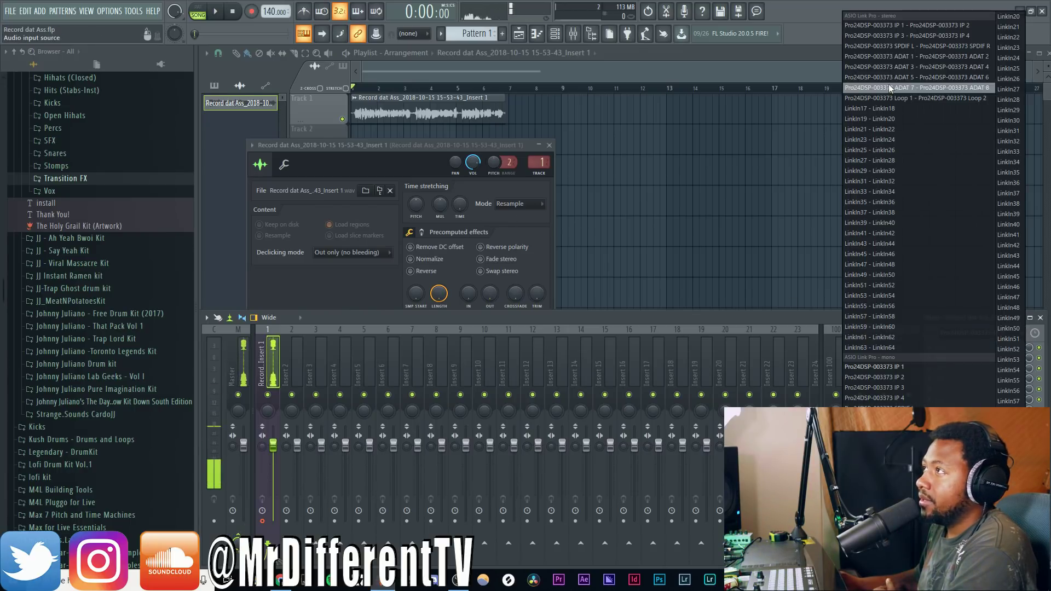
{"action": "left_click", "coordinate": [903, 16]}
{"action": "left_click", "coordinate": [218, 12]}
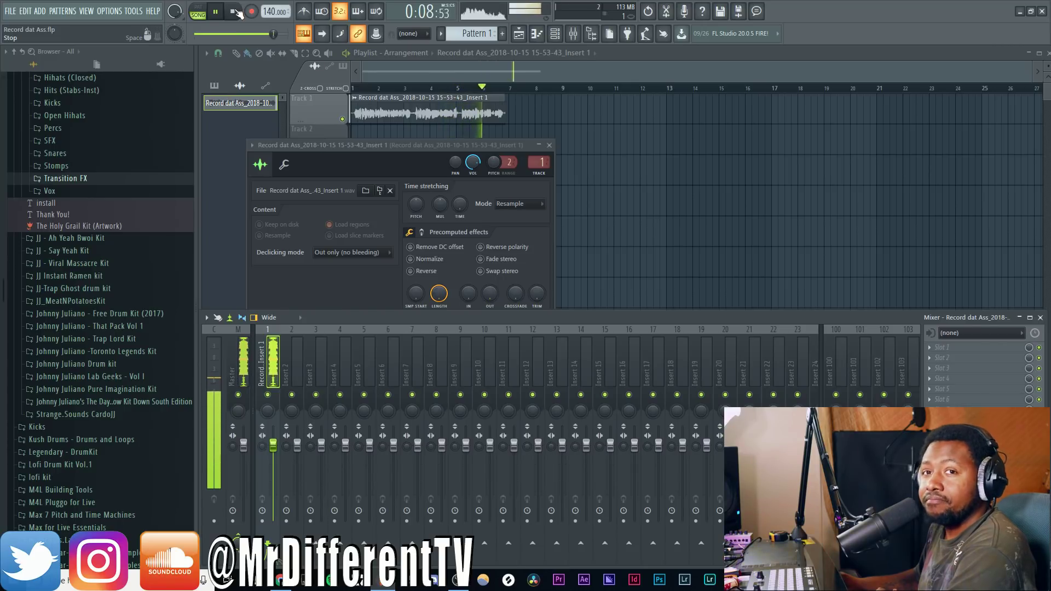
{"action": "left_click", "coordinate": [237, 12]}
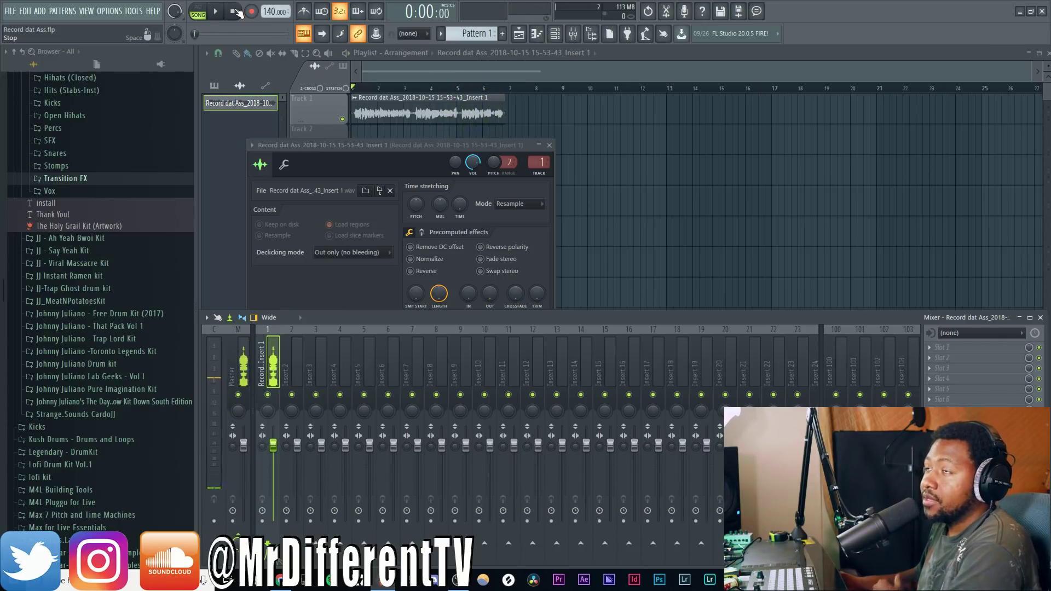